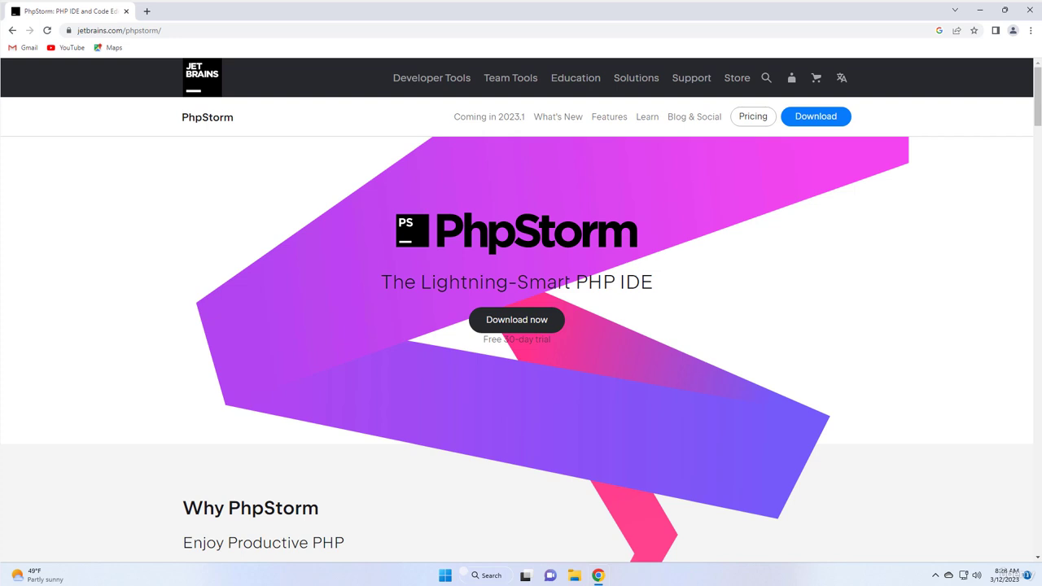
Step: Download the PhpStorm installer, launch it and accept the default destination folder
{"action": "left_click", "coordinate": [515, 330]}
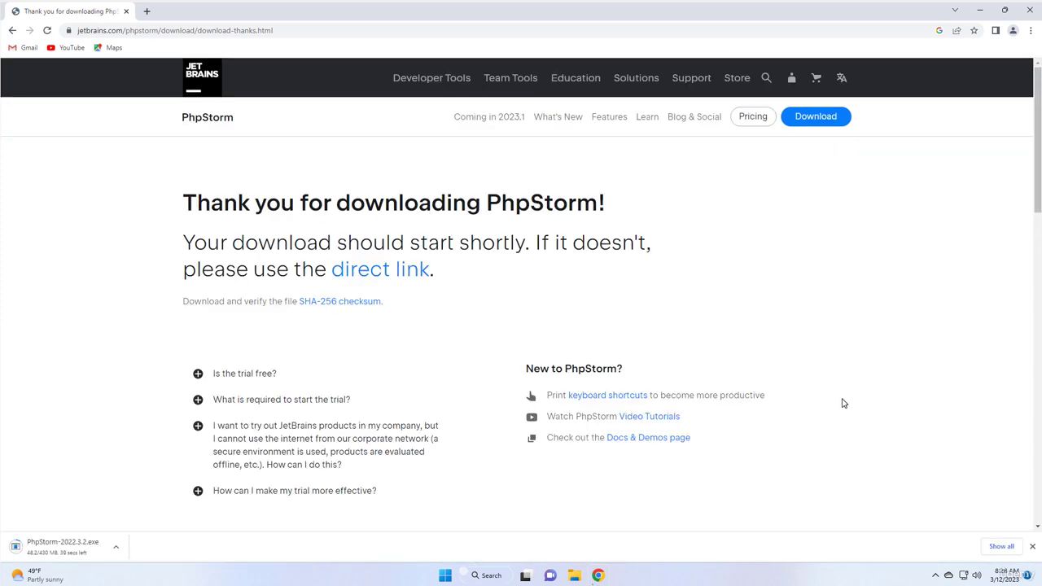
{"action": "left_click", "coordinate": [75, 550]}
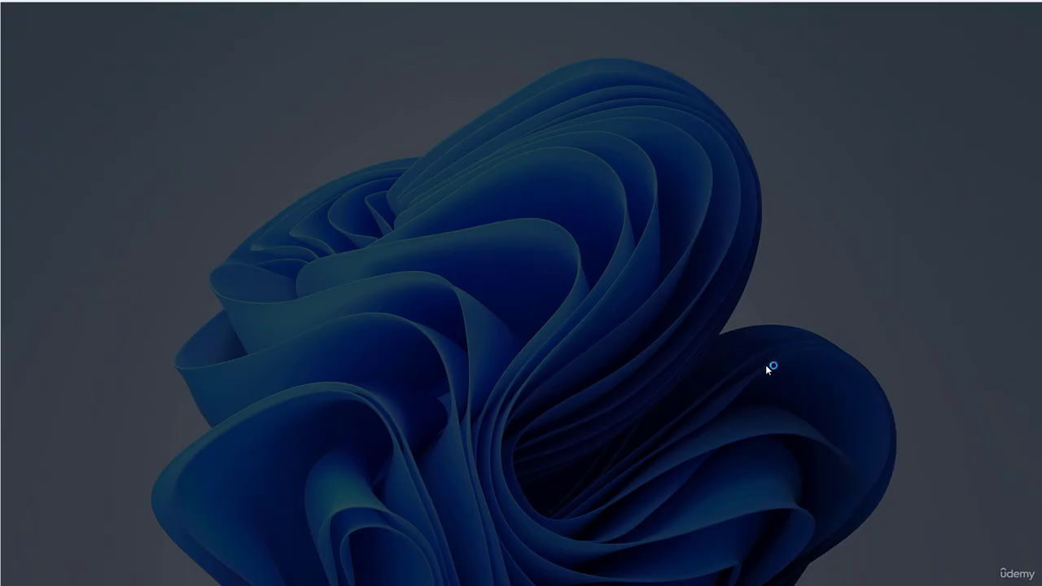
{"action": "left_click", "coordinate": [454, 383]}
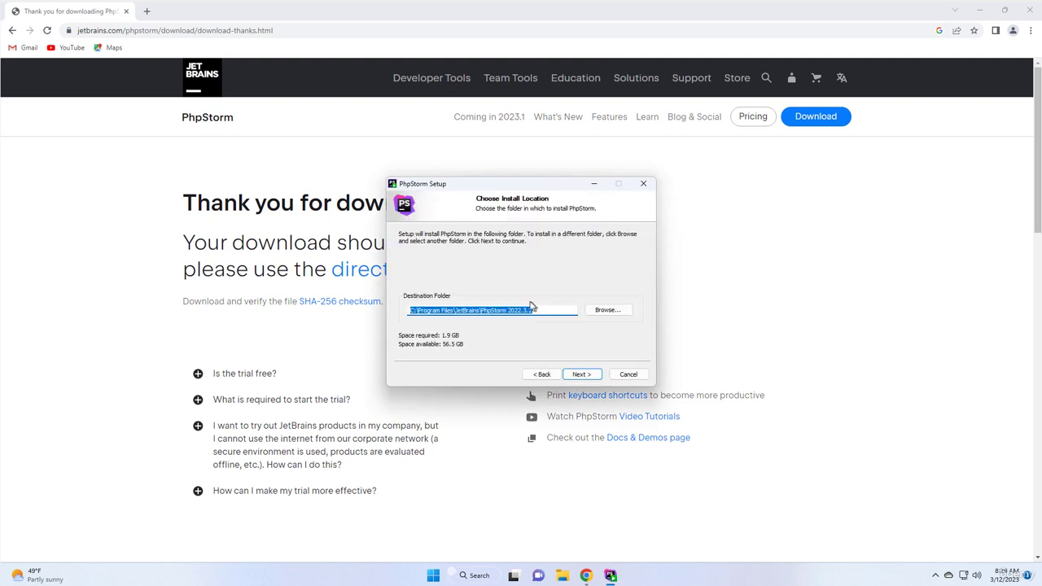
{"action": "left_click", "coordinate": [579, 374]}
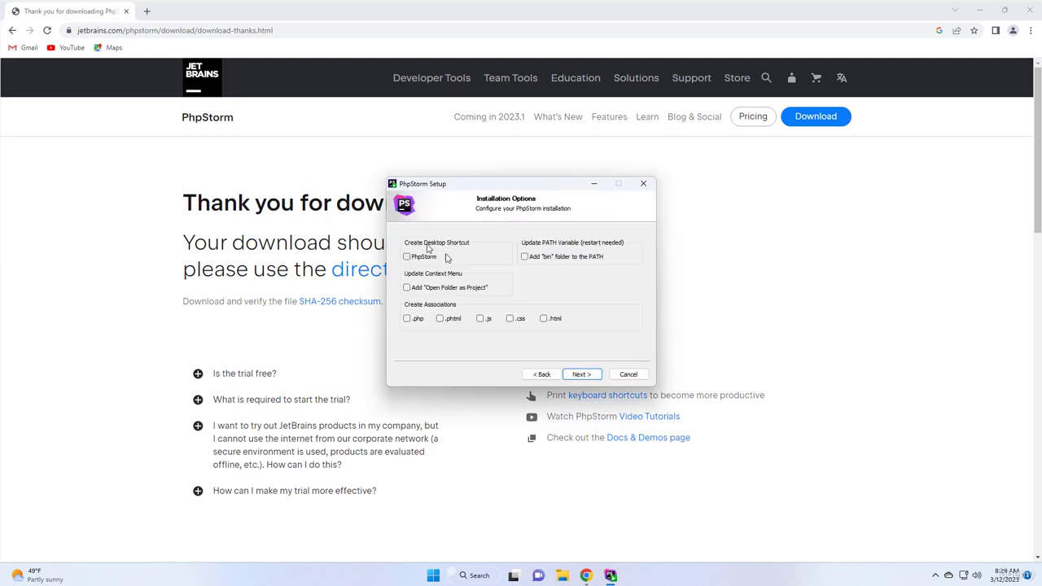
Step: Enable the desktop shortcut, "Open Folder as Project" context menu entry, "bin" folder in PATH and .php association as installation options
{"action": "left_click", "coordinate": [408, 258]}
{"action": "left_click", "coordinate": [410, 290]}
{"action": "left_click", "coordinate": [525, 256]}
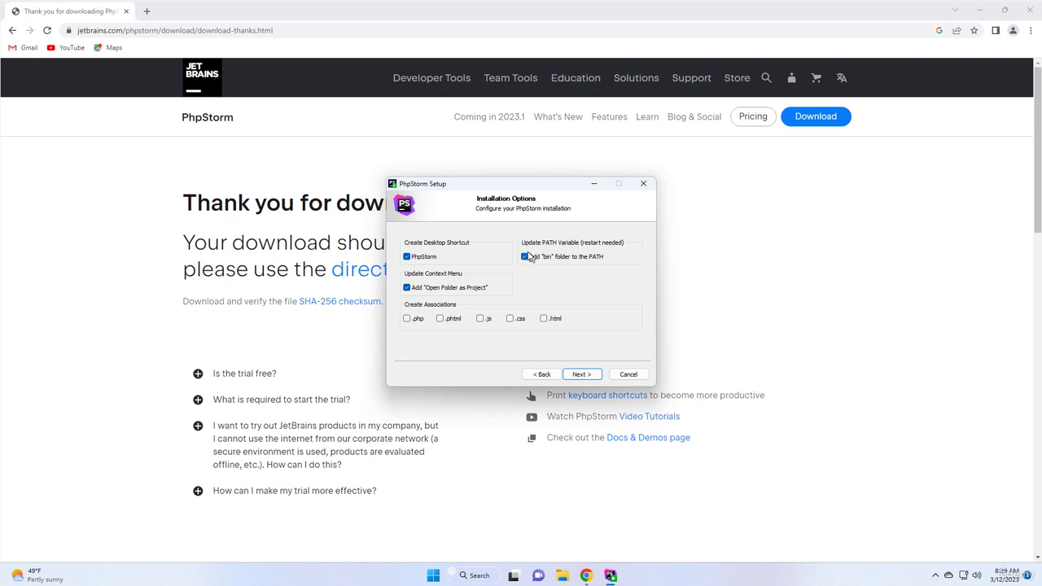
{"action": "left_click", "coordinate": [407, 319]}
{"action": "left_click", "coordinate": [582, 374]}
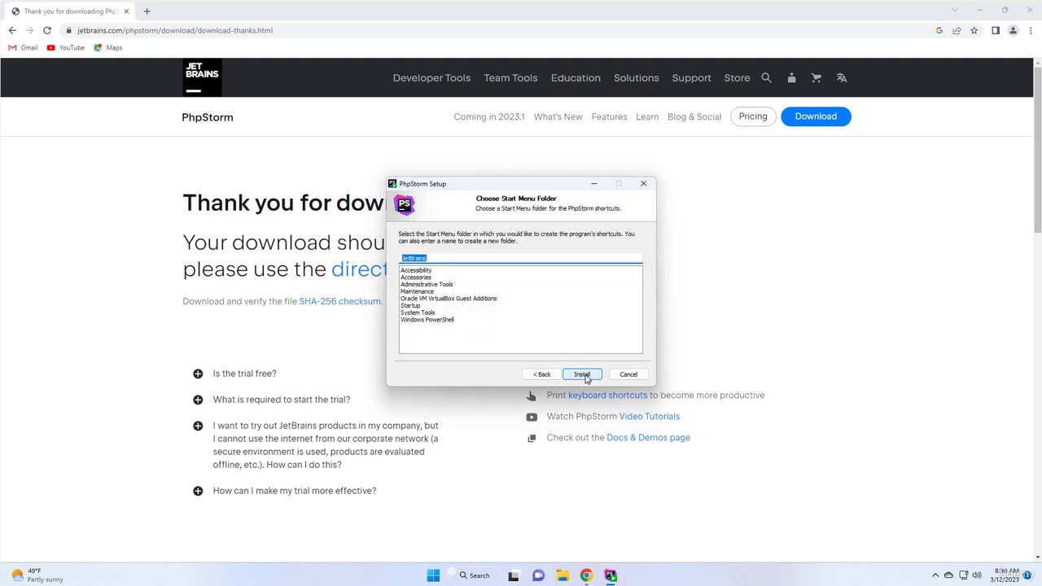
Step: Install PhpStorm with the JetBrains Start Menu folder and finish setup with an immediate reboot
{"action": "left_click", "coordinate": [582, 375]}
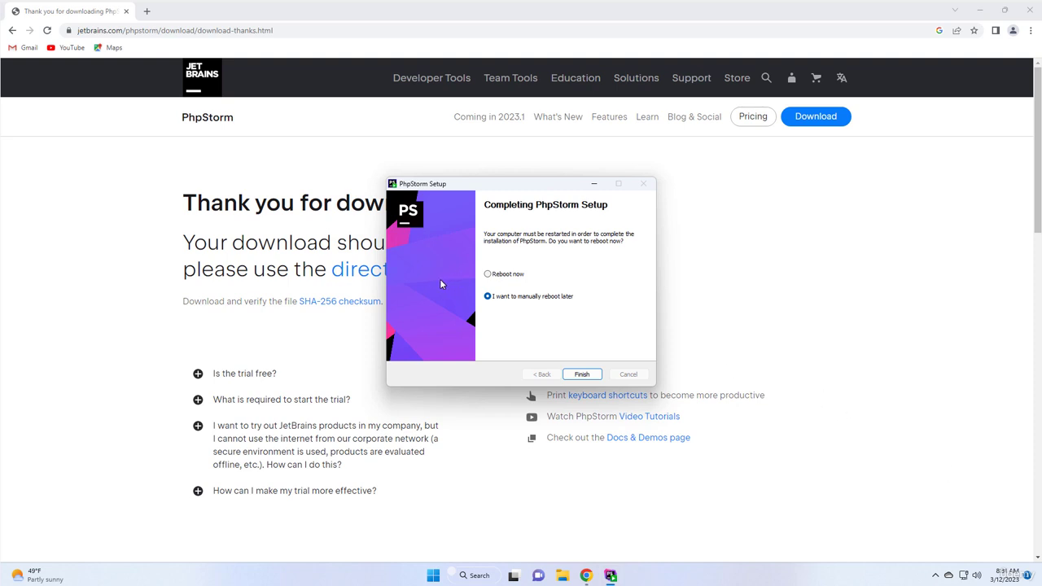
{"action": "left_click", "coordinate": [489, 274]}
{"action": "left_click", "coordinate": [583, 376]}
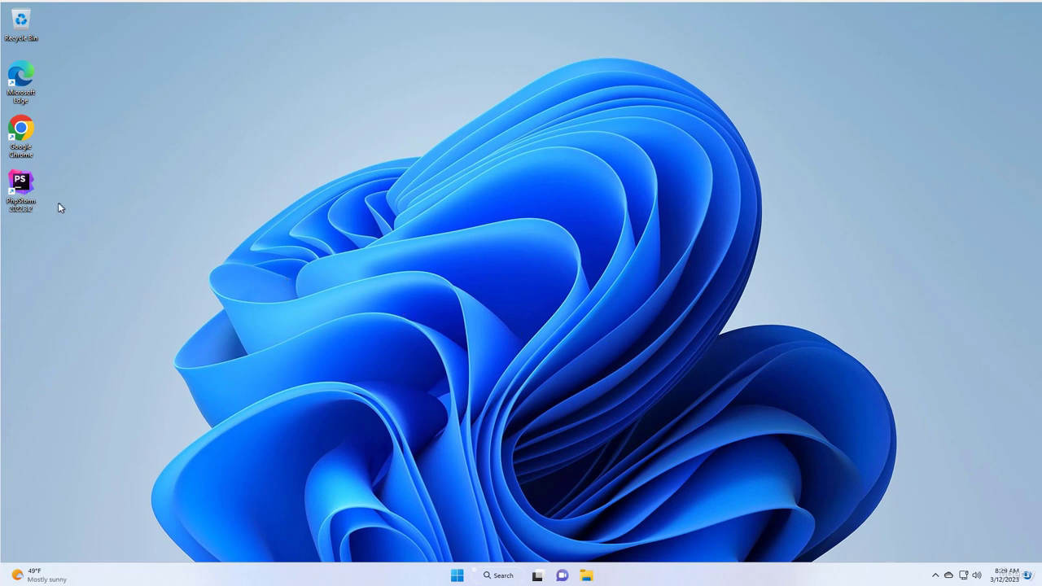
Step: Launch PhpStorm from the desktop, accept the JetBrains User Agreement and agree to send anonymous statistics
{"action": "double_click", "coordinate": [29, 190]}
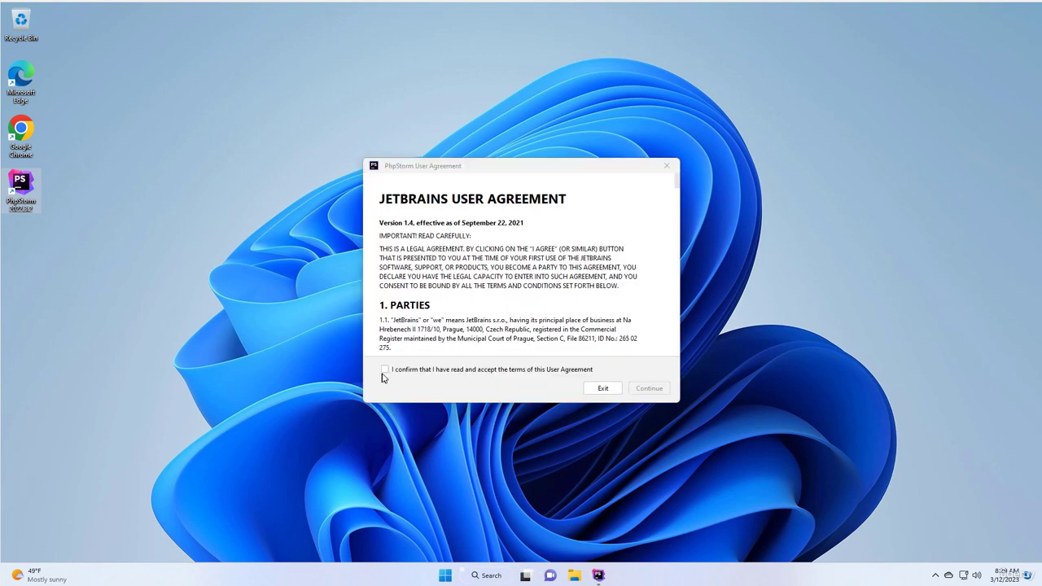
{"action": "left_click", "coordinate": [386, 370]}
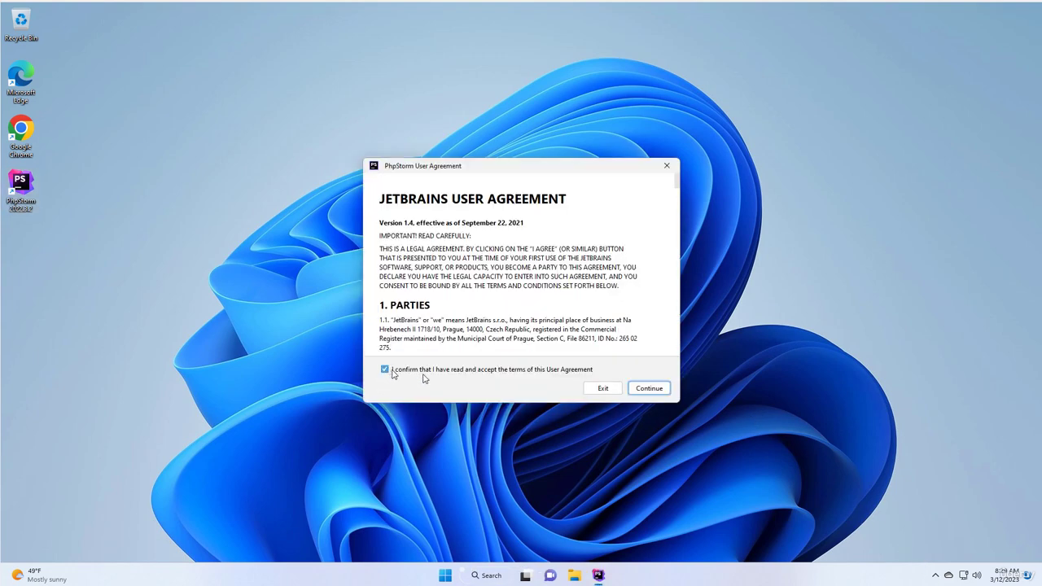
{"action": "left_click", "coordinate": [653, 390]}
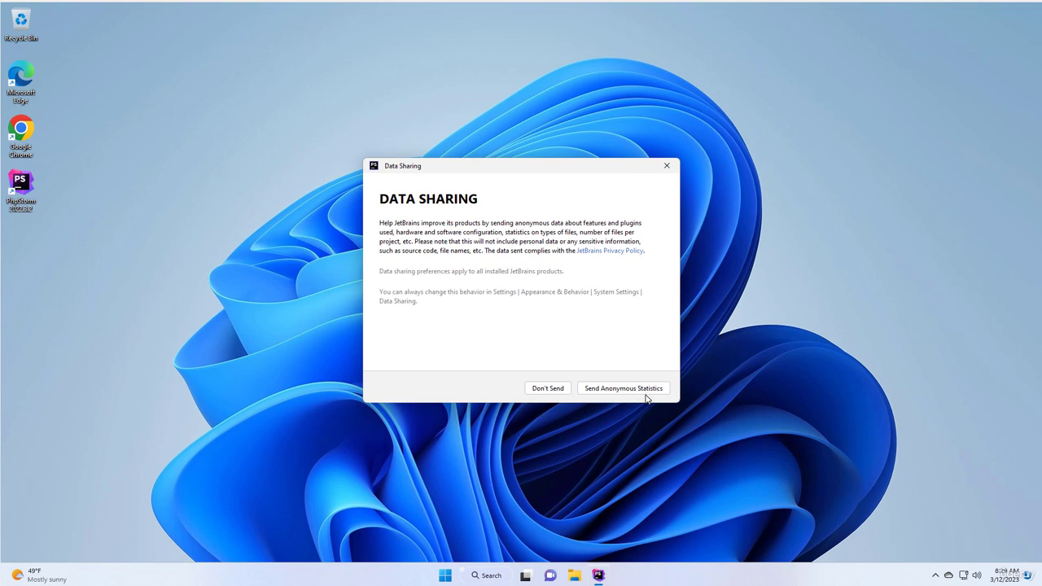
{"action": "left_click", "coordinate": [646, 393]}
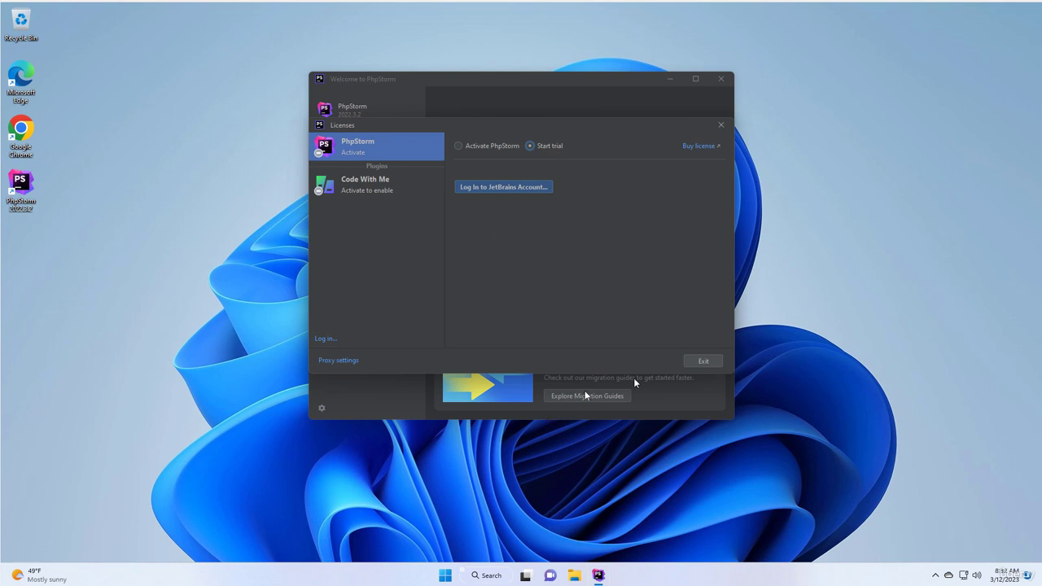
Step: Open the JetBrains Account login from the Licenses dialog and sign up for a new account with the temporary e-mail address
{"action": "left_click", "coordinate": [496, 187]}
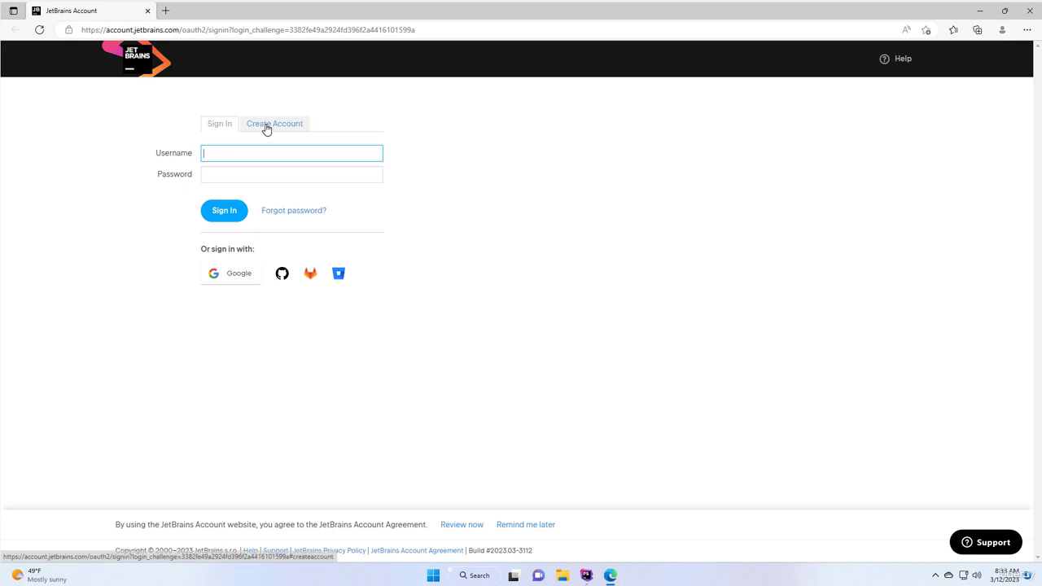
{"action": "left_click", "coordinate": [266, 129]}
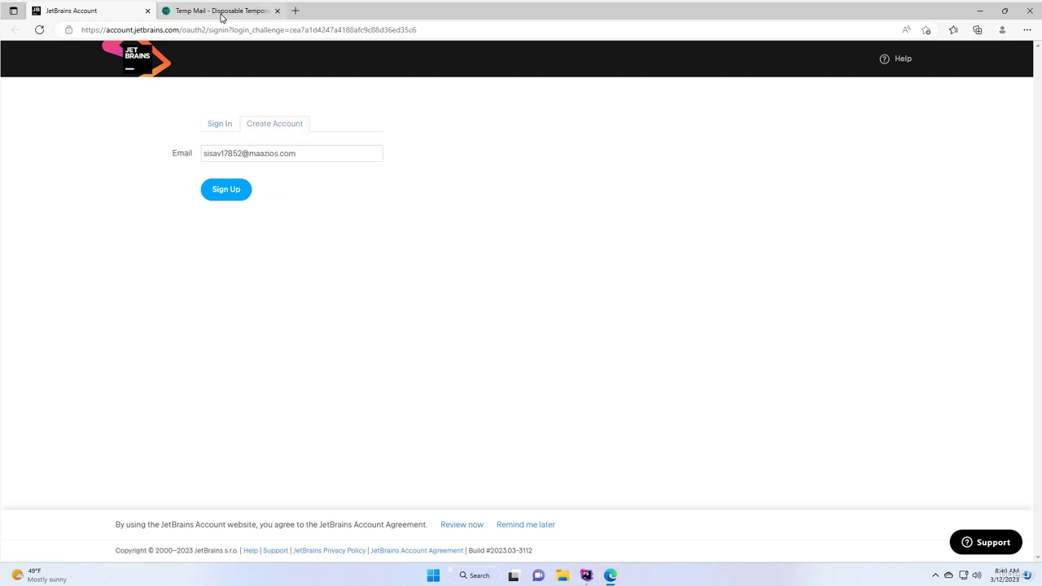
{"action": "left_click", "coordinate": [221, 11]}
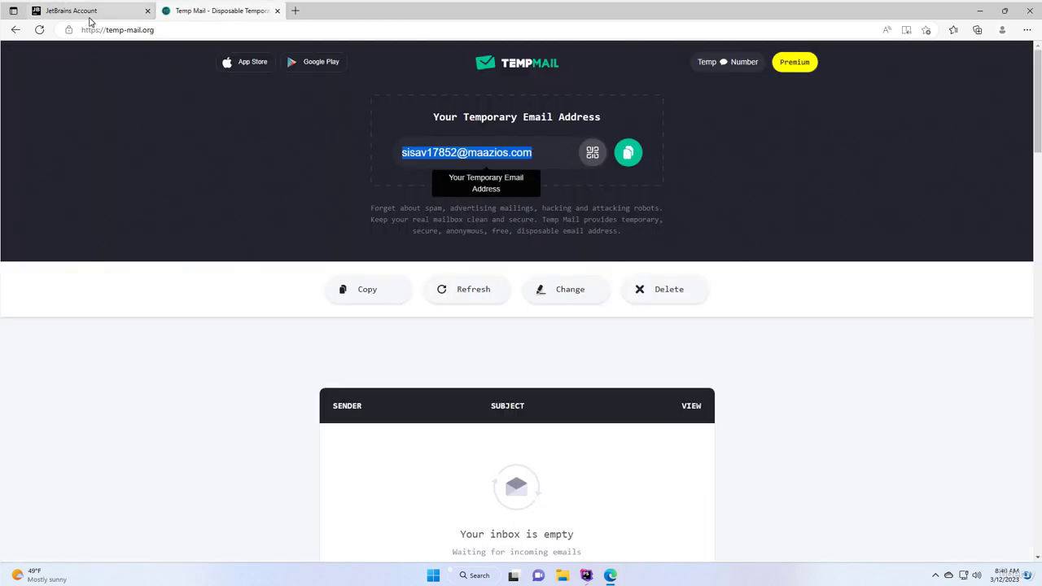
{"action": "left_click", "coordinate": [258, 250]}
{"action": "left_click", "coordinate": [49, 11]}
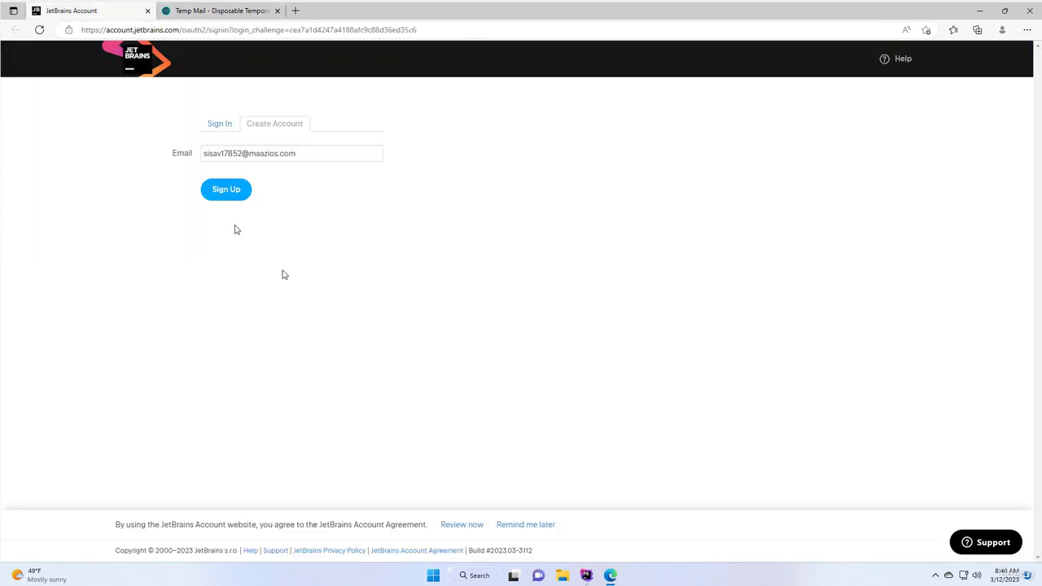
{"action": "left_click", "coordinate": [226, 192]}
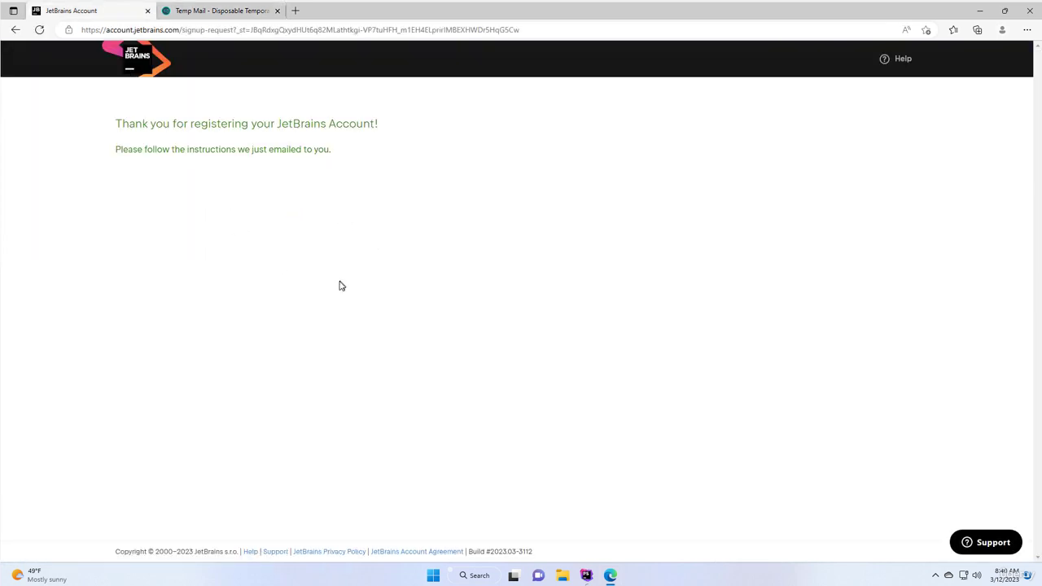
Step: Open the "Complete your account registration" message in the Temp Mail inbox and follow its account confirmation link
{"action": "left_click", "coordinate": [210, 11]}
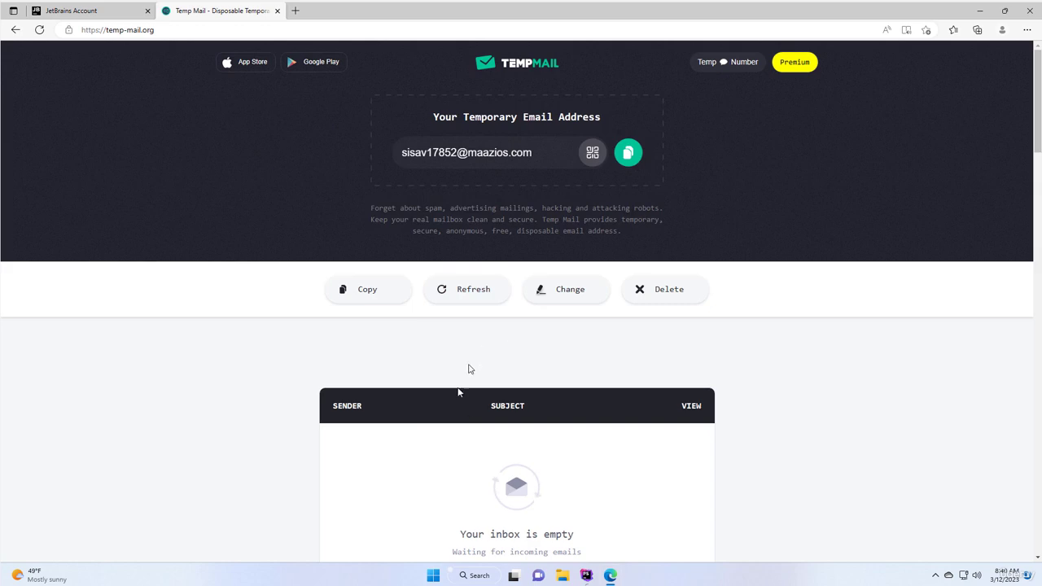
{"action": "scroll", "coordinate": [872, 409], "scroll_direction": "down", "scroll_amount": 2}
{"action": "scroll", "coordinate": [865, 406], "scroll_direction": "up", "scroll_amount": 2}
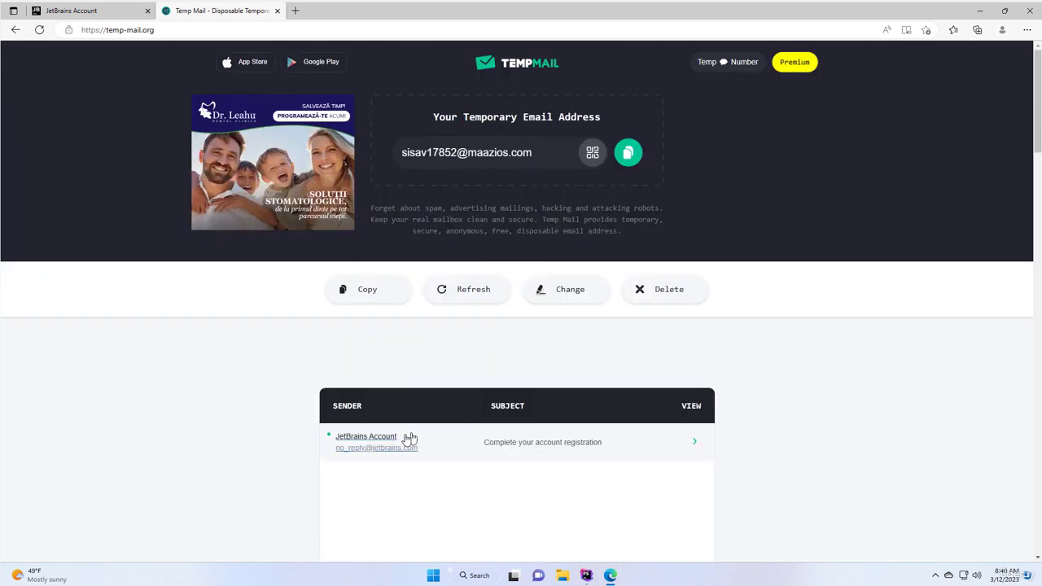
{"action": "left_click", "coordinate": [421, 442]}
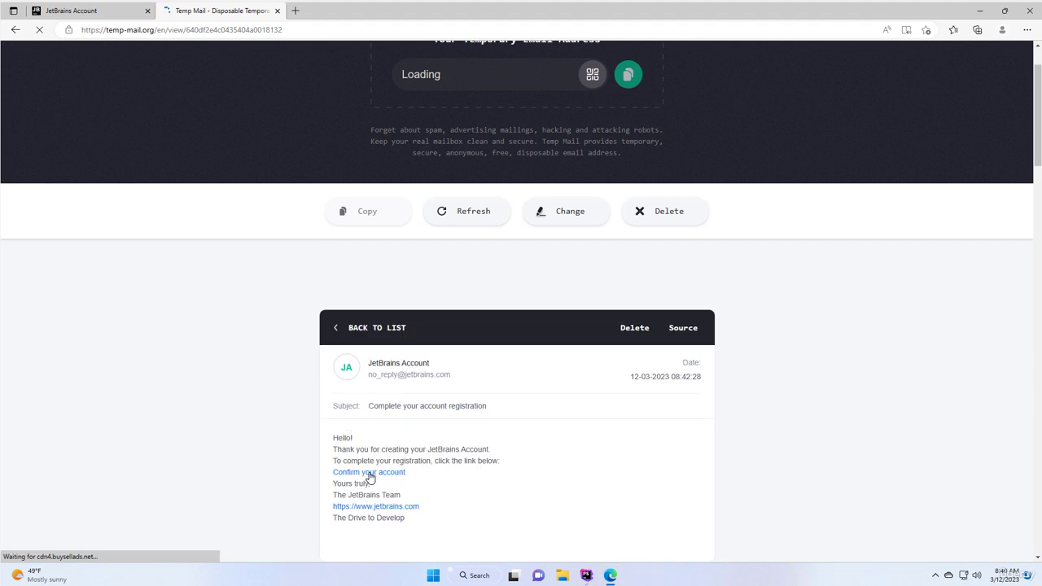
{"action": "left_click", "coordinate": [368, 474]}
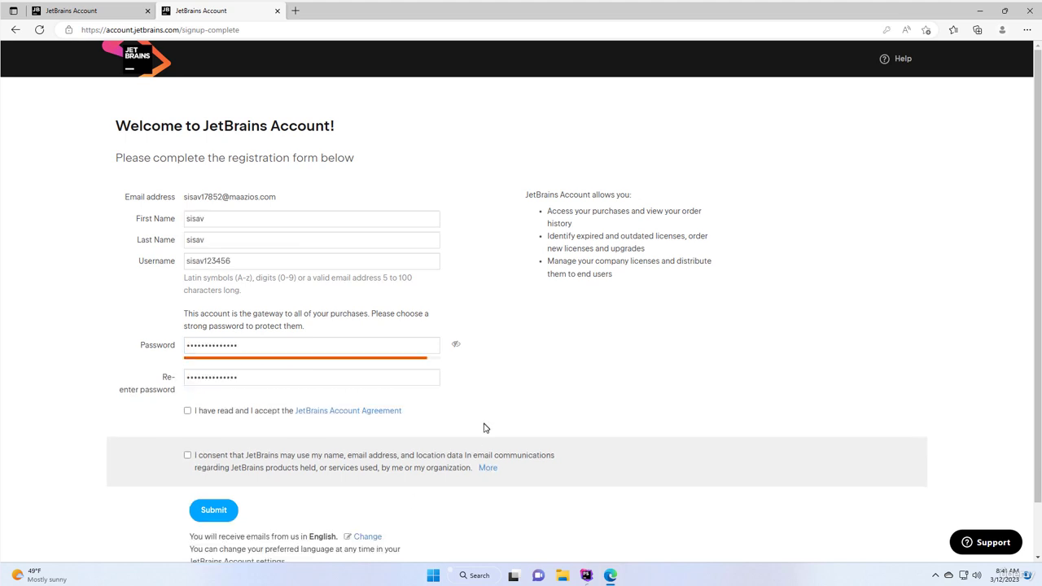
Step: Accept the JetBrains Account Agreement, consent to e-mail communications and submit the registration form
{"action": "scroll", "coordinate": [484, 428], "scroll_direction": "down", "scroll_amount": 1}
{"action": "left_click", "coordinate": [187, 353]}
{"action": "left_click", "coordinate": [187, 396]}
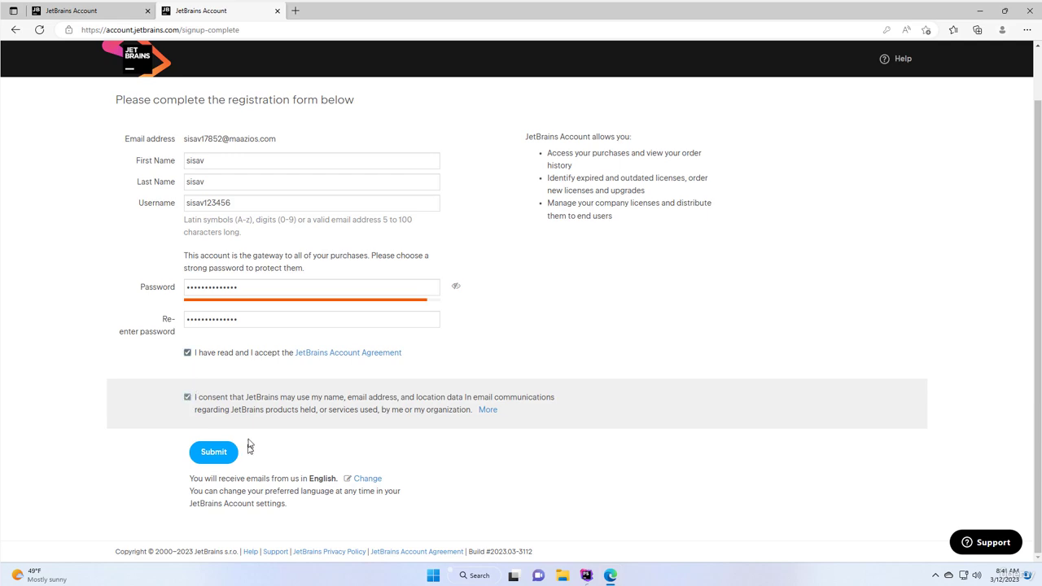
{"action": "left_click", "coordinate": [227, 452]}
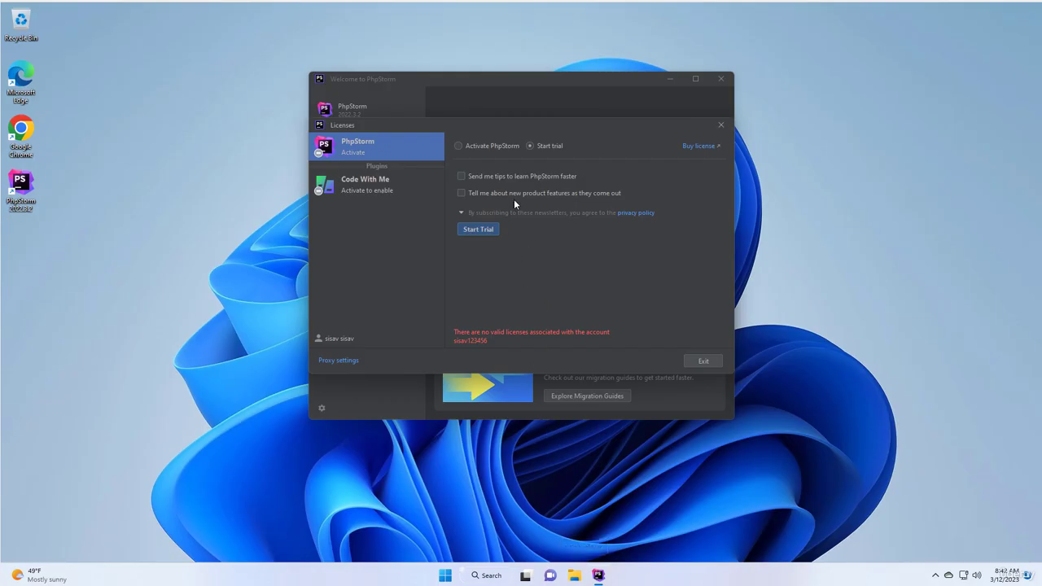
Step: Start the PhpStorm trial without subscribing to newsletters and close the Licenses dialog
{"action": "left_click", "coordinate": [473, 231]}
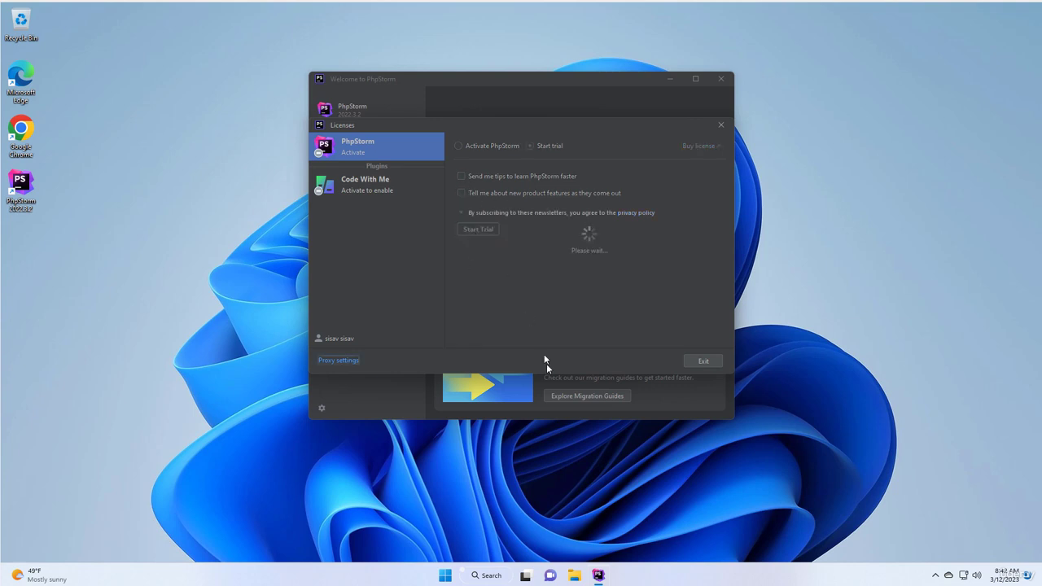
{"action": "left_click", "coordinate": [701, 361]}
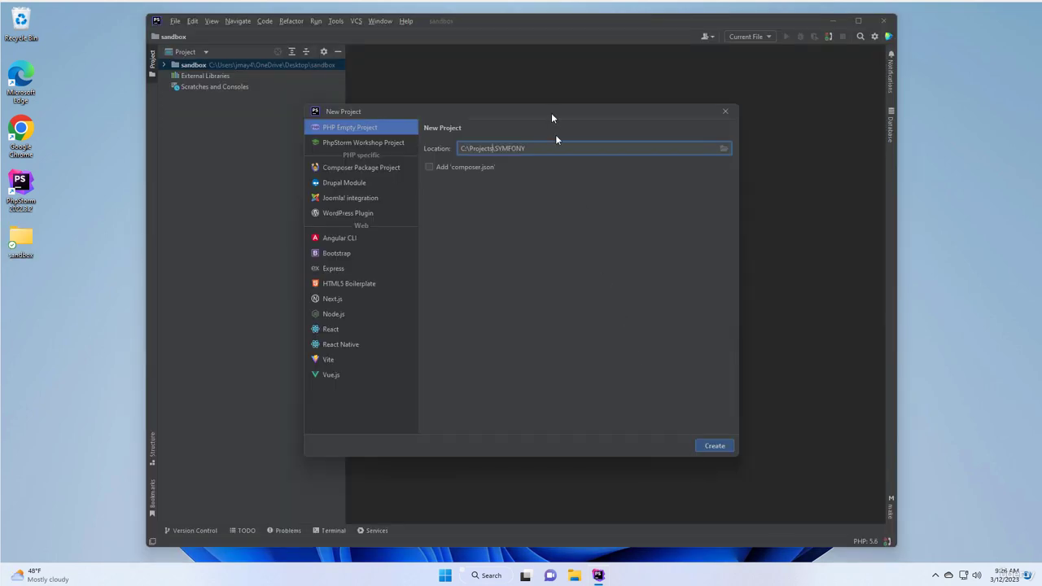
Step: Create a PHP Empty Project at C:\Projects\SYMFONY without a composer.json file
{"action": "left_click", "coordinate": [727, 447]}
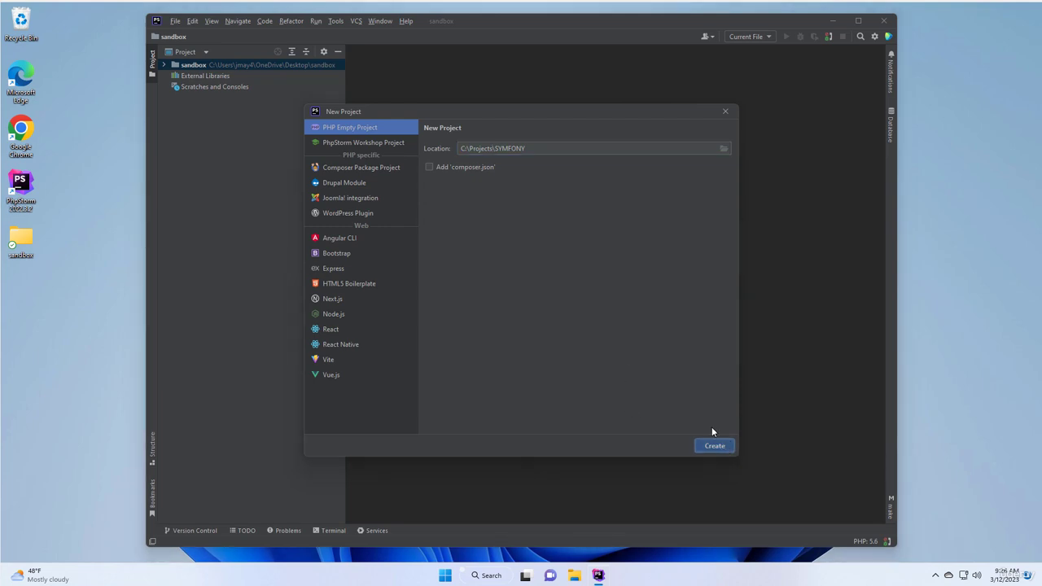
{"action": "left_click", "coordinate": [453, 318]}
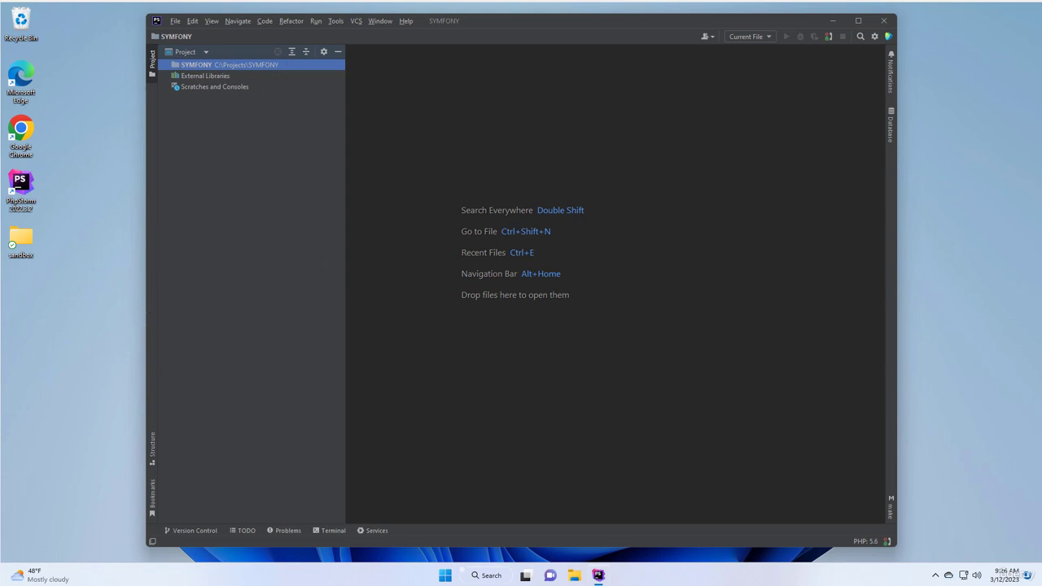
Step: Switch to File Explorer and open the SYMFONY folder inside C:\Projects to inspect it
{"action": "left_click", "coordinate": [578, 576]}
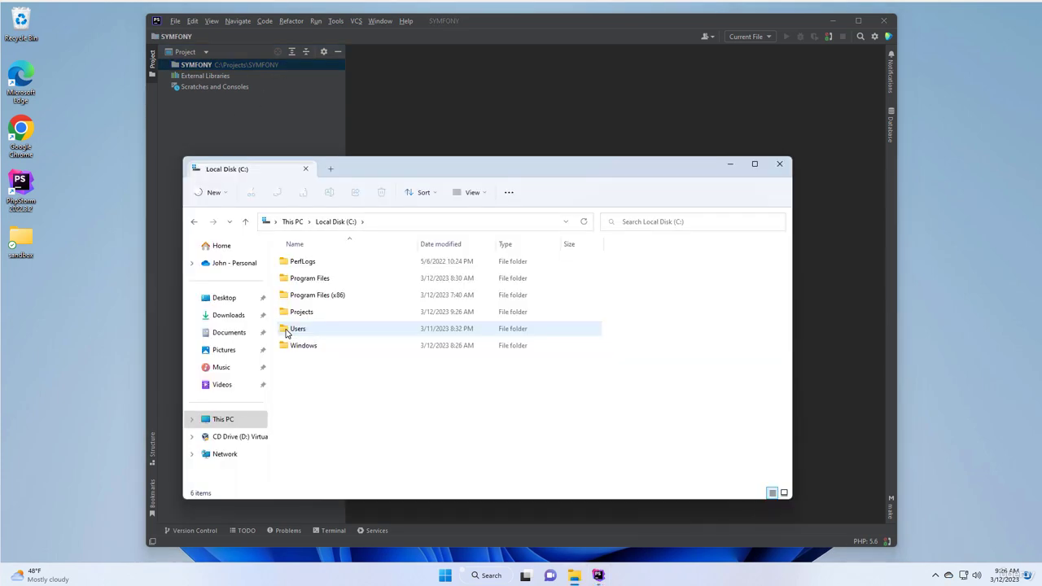
{"action": "double_click", "coordinate": [298, 312]}
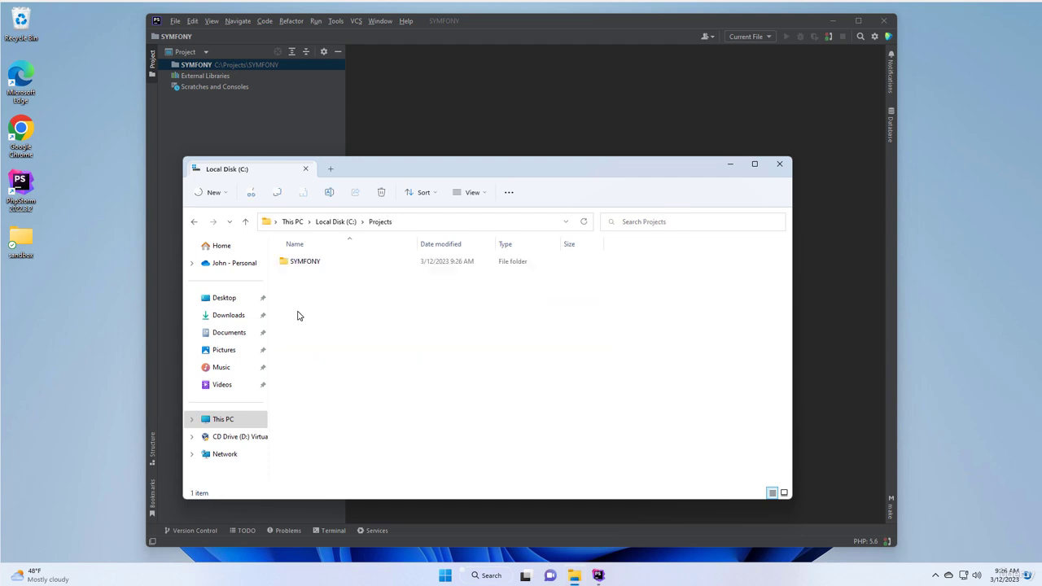
{"action": "double_click", "coordinate": [298, 263]}
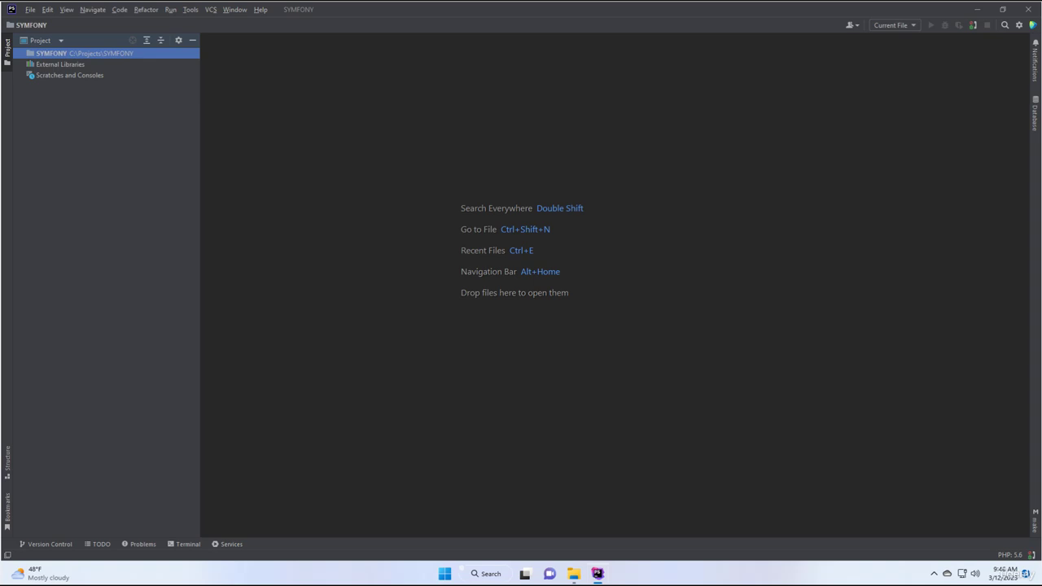
Step: Create a new PHP file named index with the php extension in the SYMFONY project root
{"action": "right_click", "coordinate": [78, 55]}
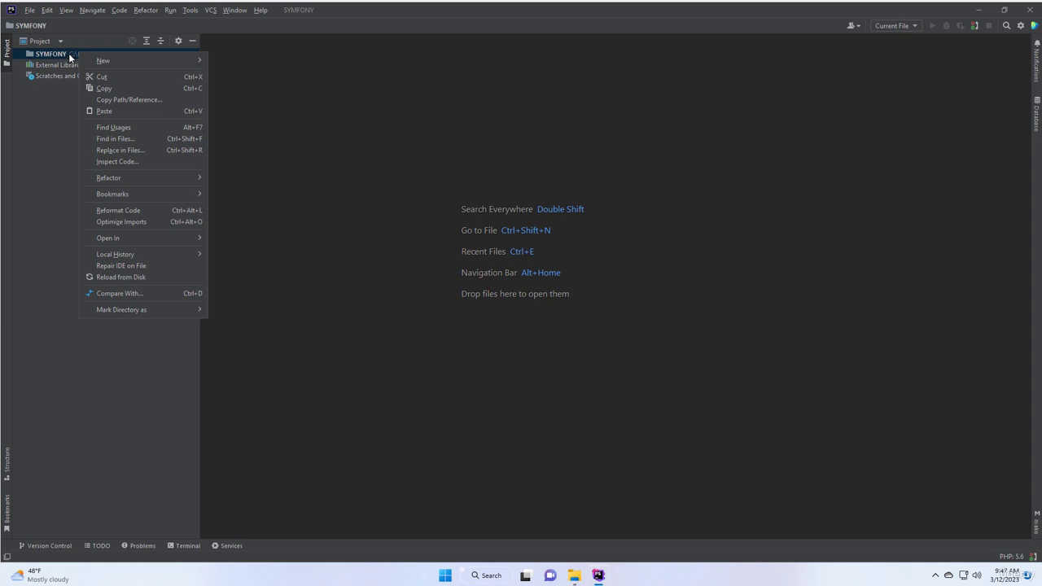
{"action": "mouse_move", "coordinate": [103, 56]}
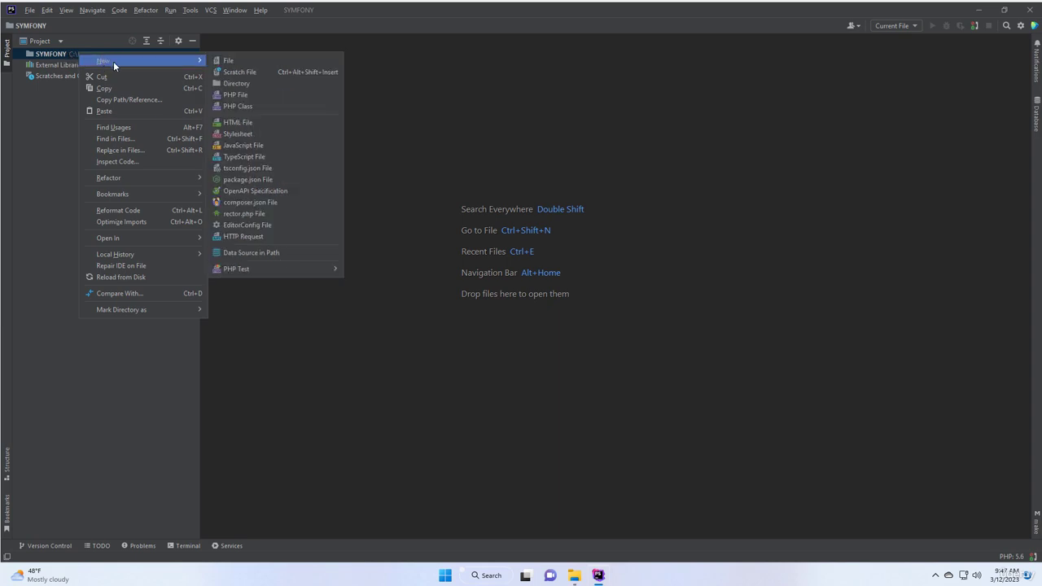
{"action": "left_click", "coordinate": [248, 94]}
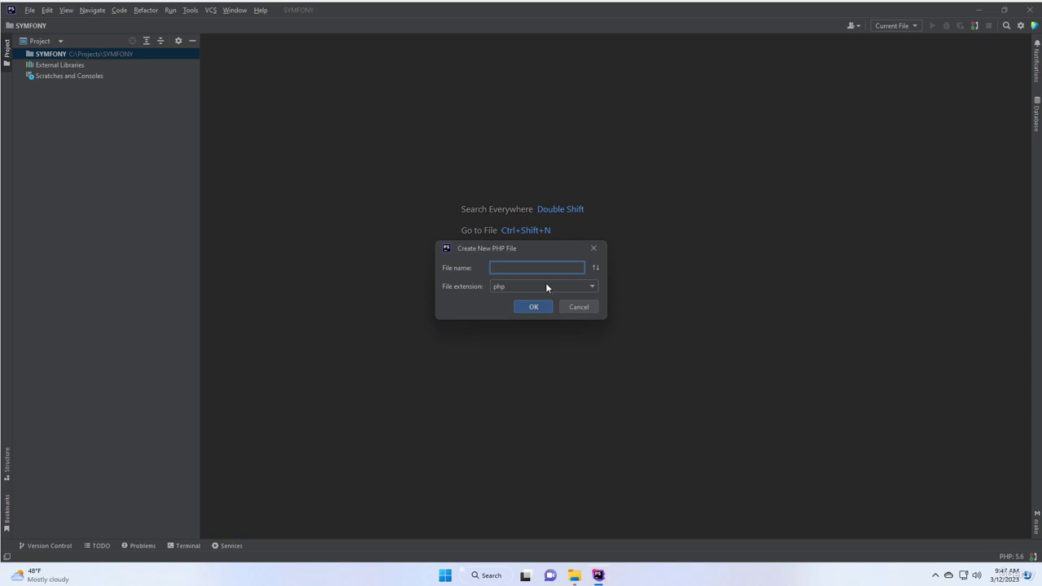
{"action": "type", "text": "index"}
{"action": "left_click", "coordinate": [538, 306]}
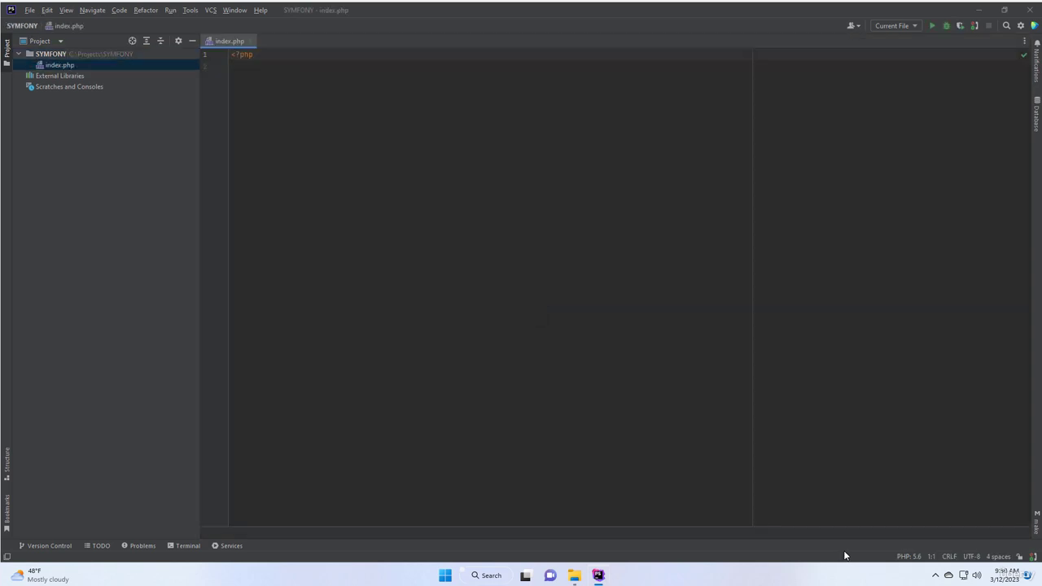
Step: Set the project's PHP language level to 8.2
{"action": "left_click", "coordinate": [920, 558]}
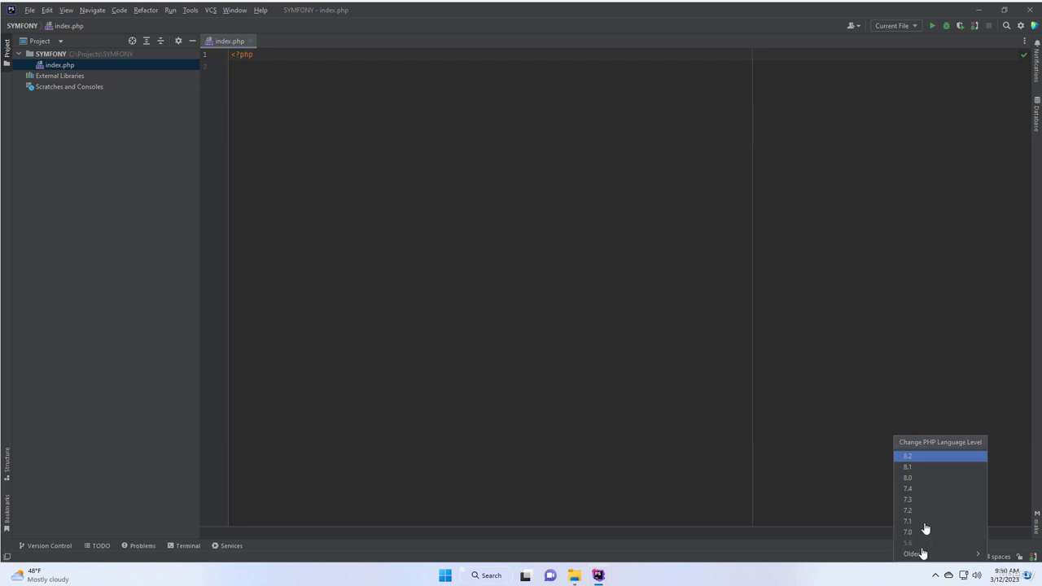
{"action": "left_click", "coordinate": [921, 458]}
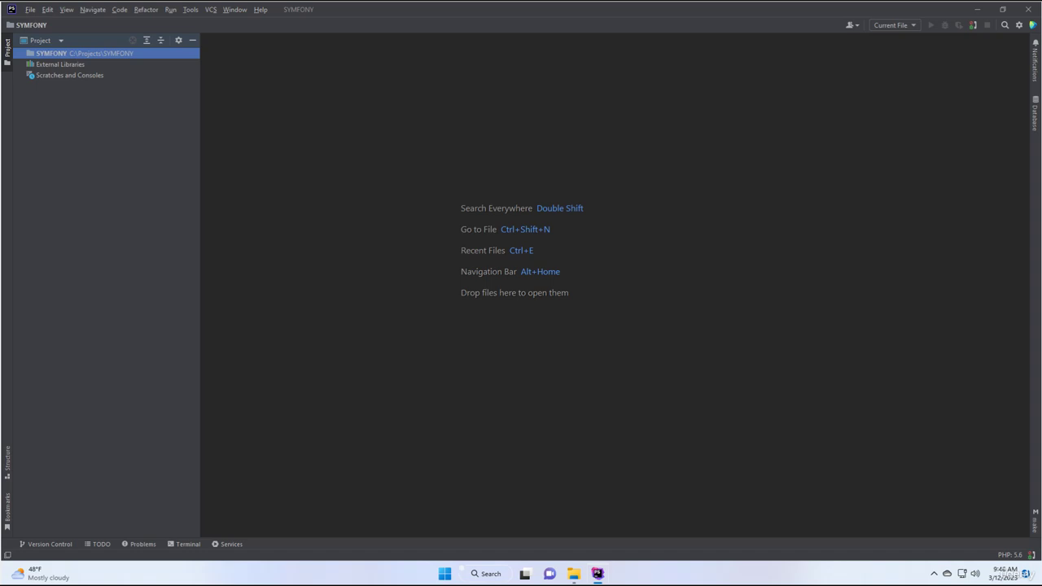